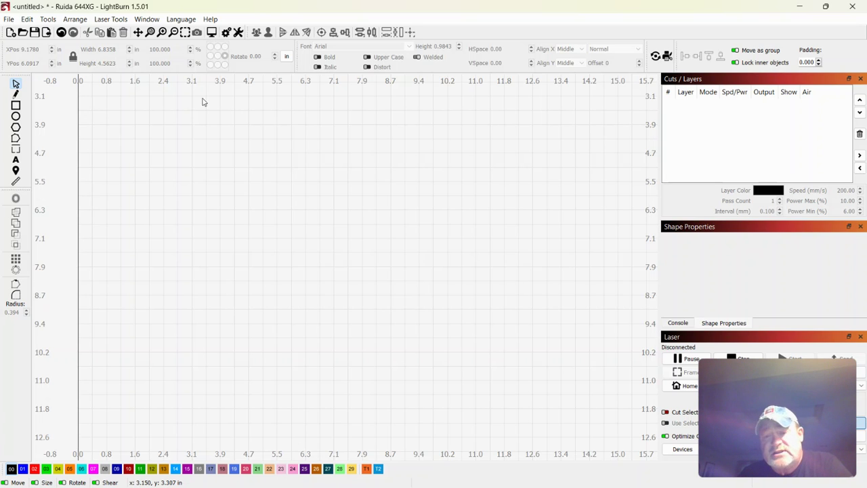
- Zoom the empty LightBurn canvas and bring up the Chrome window previews
scroll(201, 101, "up", 1)
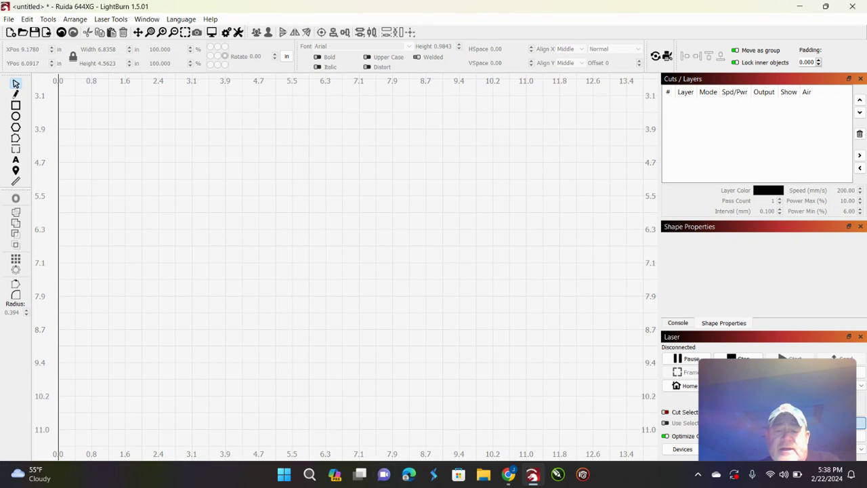
mouse_move(498, 478)
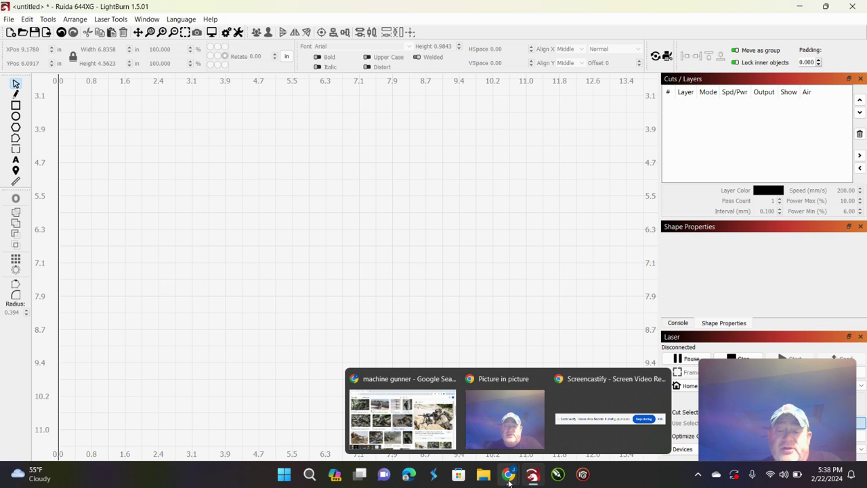
left_click(510, 481)
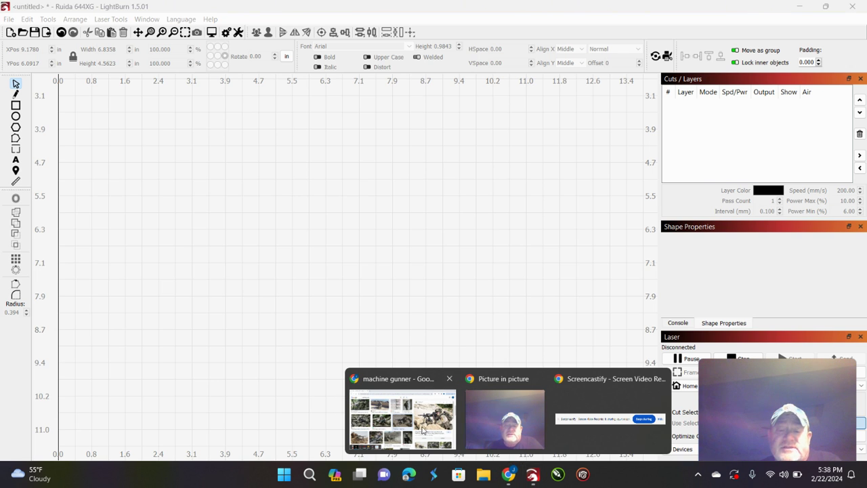
- Bring up the 'machine gunner' Google Images results and copy the army ranger preview photo
left_click(423, 429)
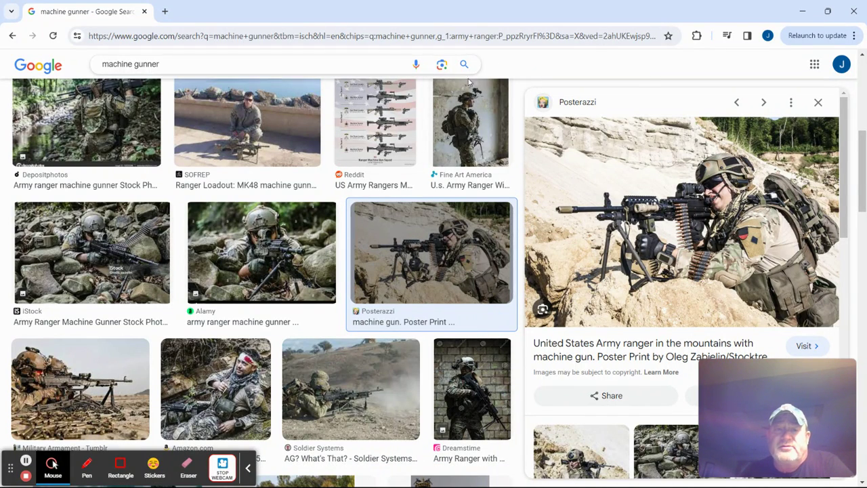
left_click_drag(862, 144, 862, 74)
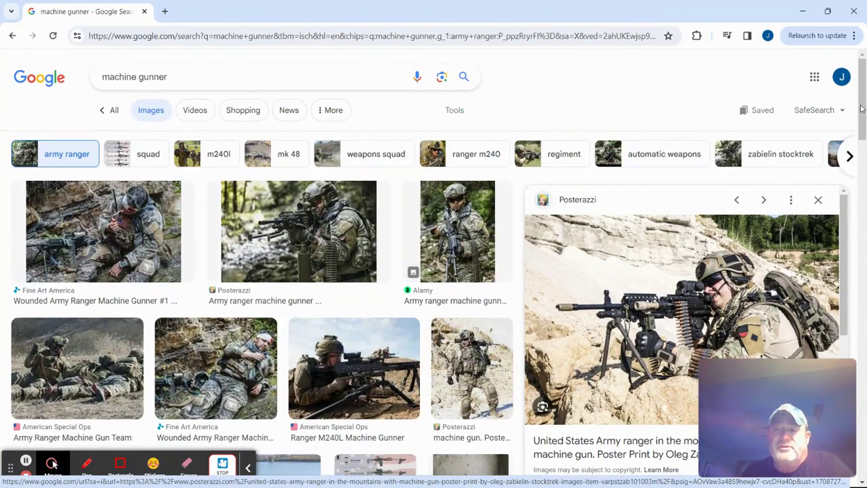
left_click_drag(861, 109, 862, 146)
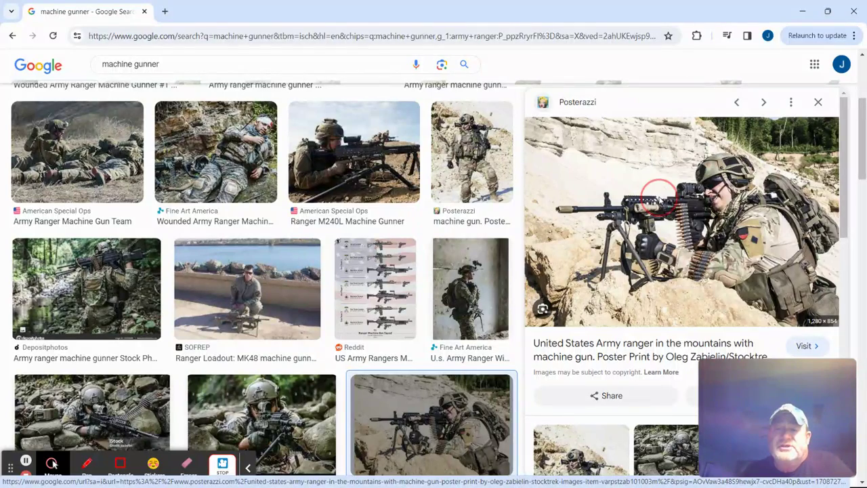
right_click(657, 197)
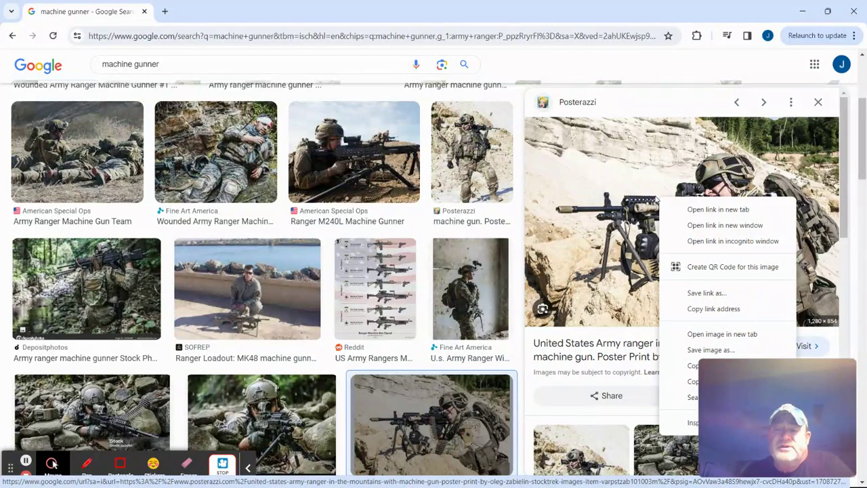
left_click(691, 370)
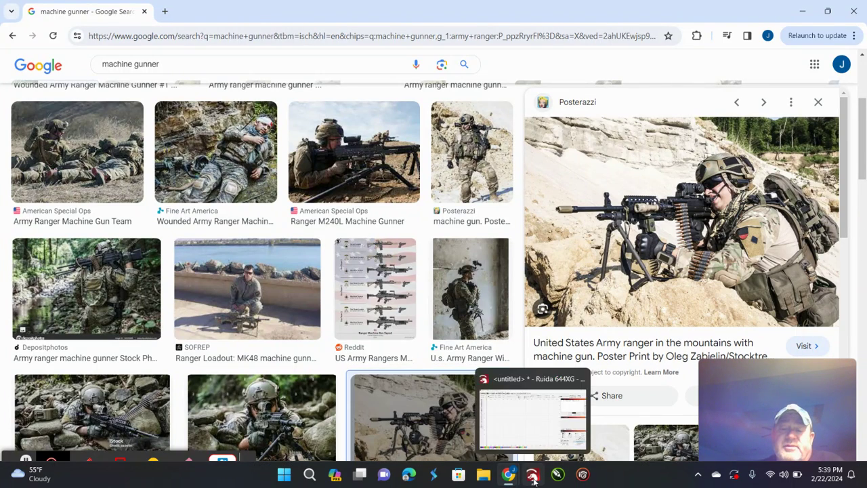
- Paste the copied soldier photo onto the canvas and enlarge it to about 10.67 in wide
left_click(533, 478)
right_click(292, 190)
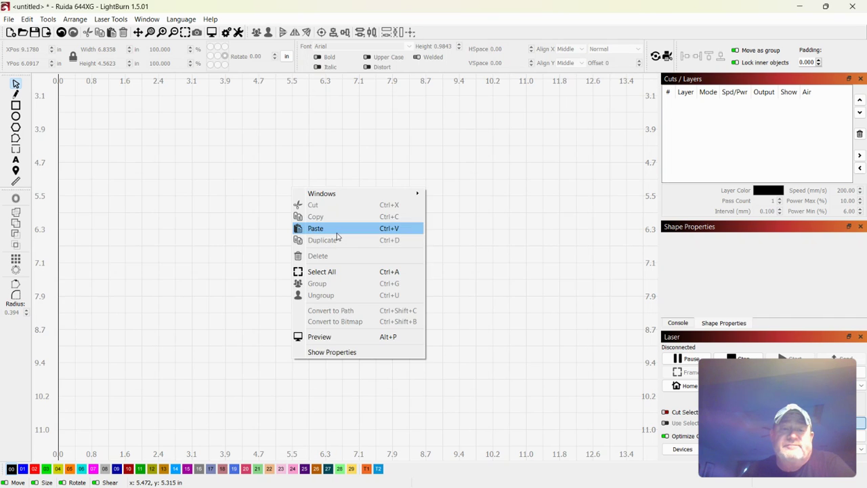
left_click(316, 229)
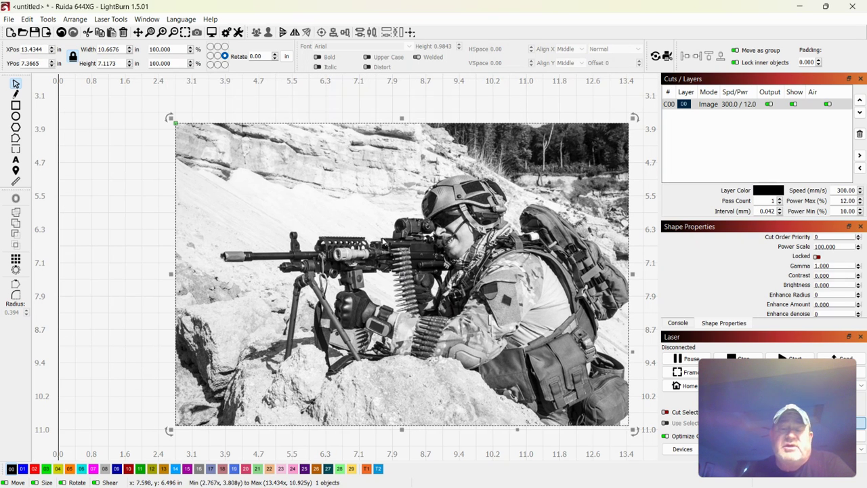
left_click_drag(388, 247, 357, 224)
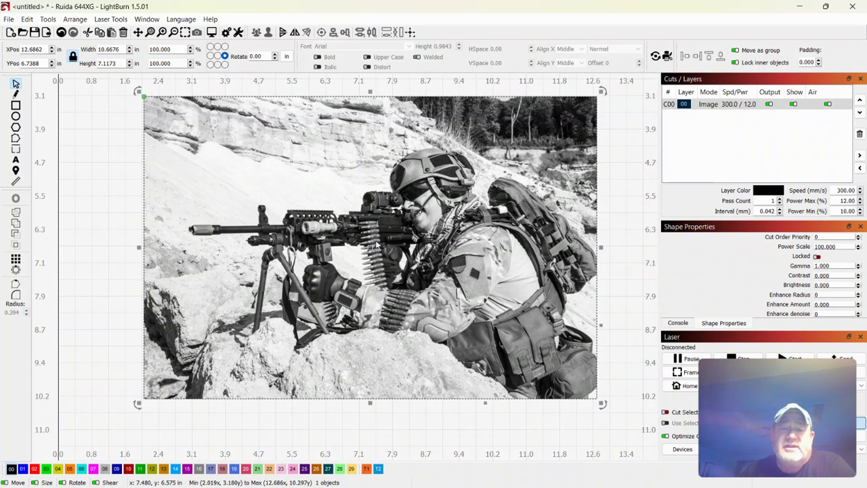
- Try Trace Image with a slightly lower threshold, then cancel without creating vectors
right_click(376, 244)
left_click(465, 415)
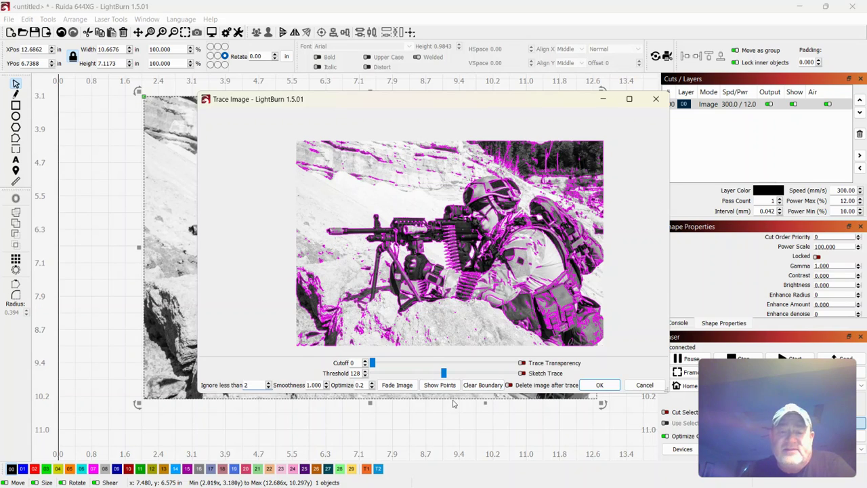
left_click(390, 374)
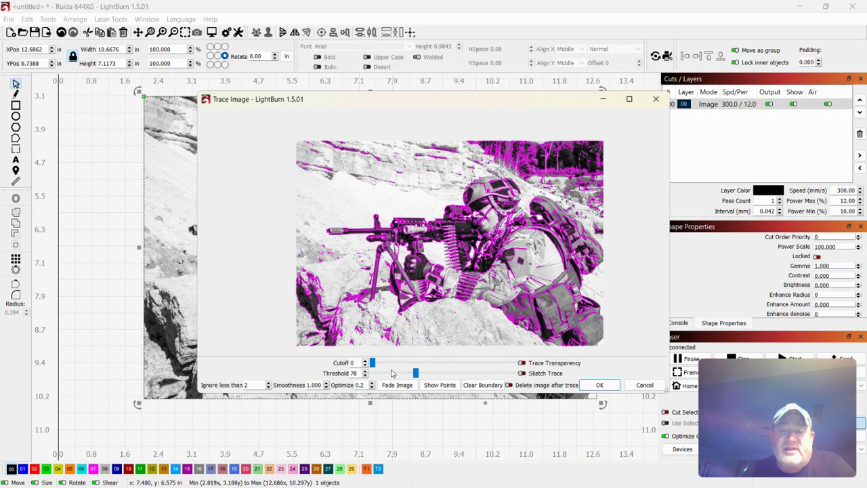
left_click(645, 385)
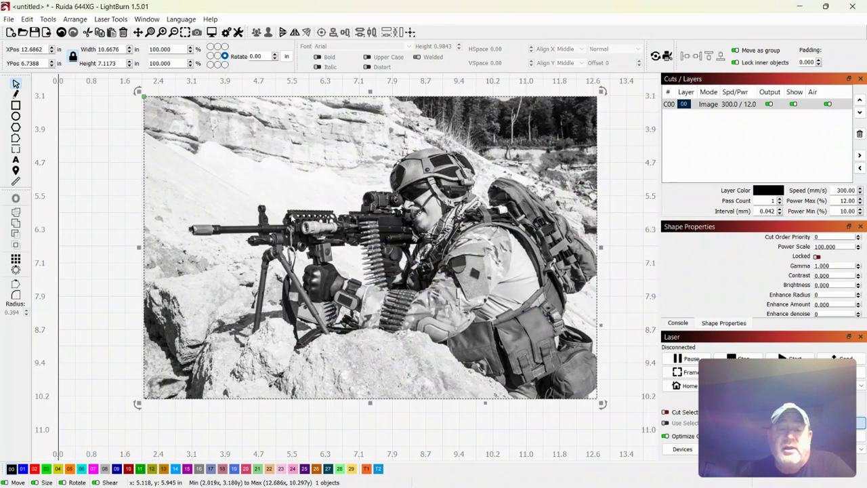
- In Adjust Image, set Enhance Radius 10, Enhance Amount 600, Gamma 0.750 and Contrast 5
right_click(327, 209)
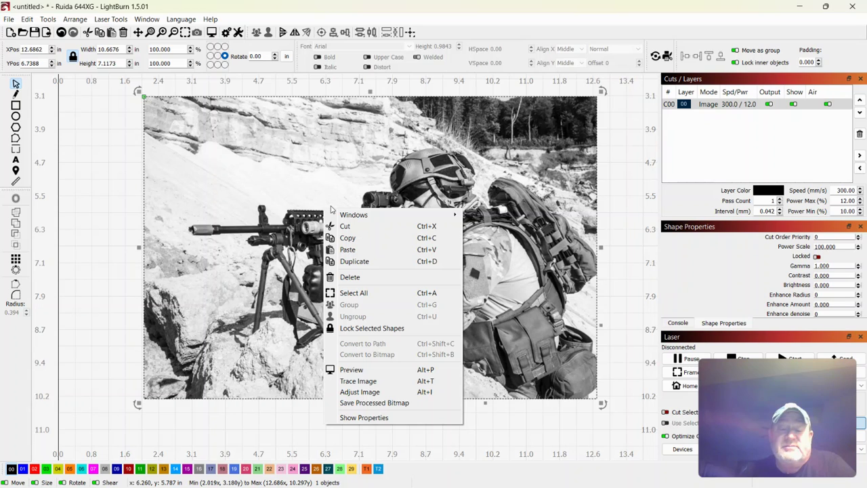
left_click(365, 392)
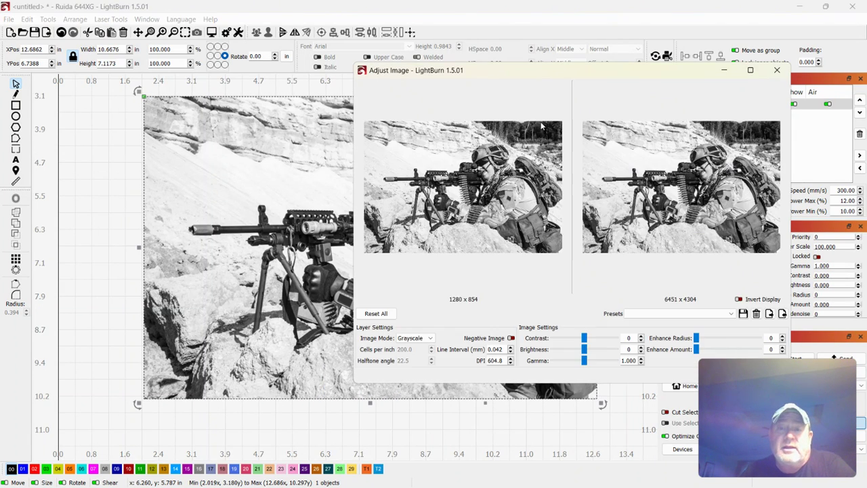
left_click_drag(538, 75, 334, 71)
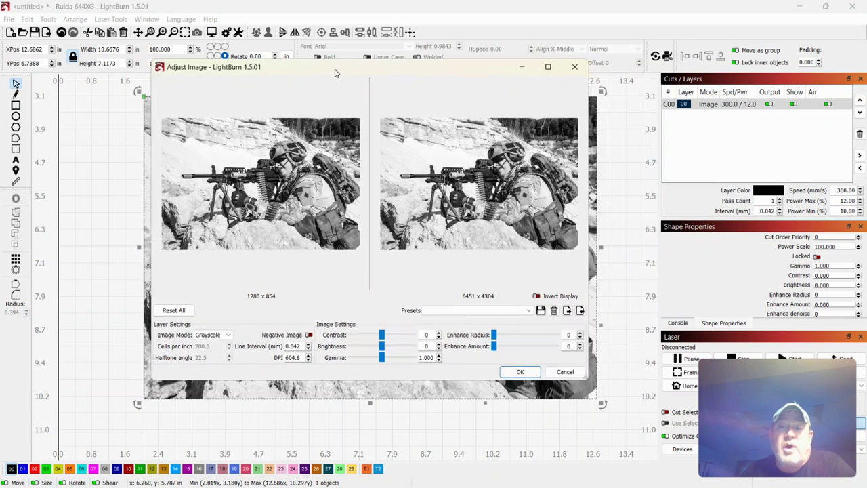
left_click(494, 335)
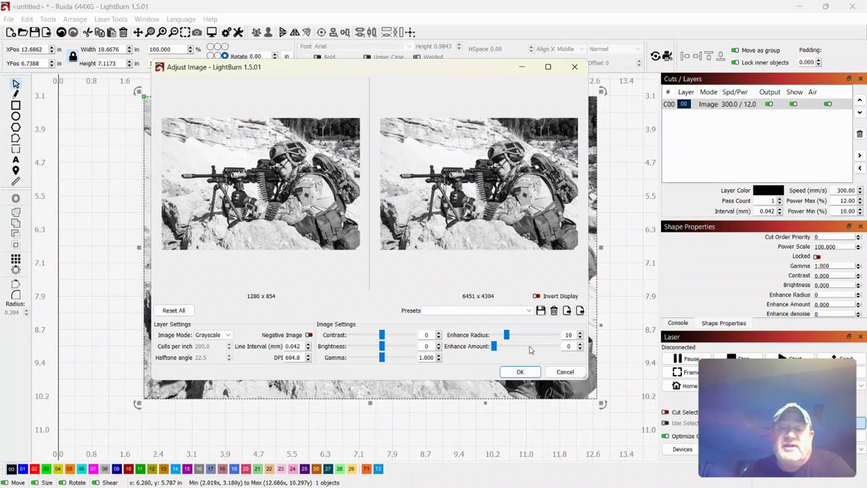
left_click(530, 350)
left_click(532, 349)
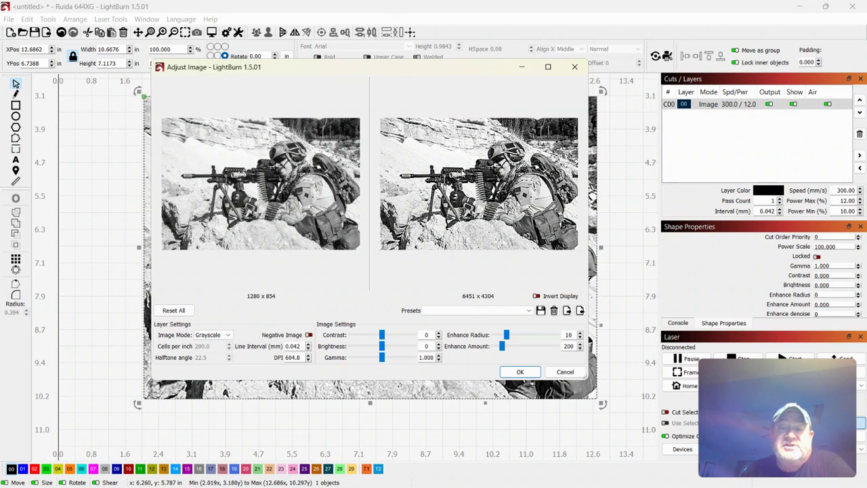
double_click(522, 347)
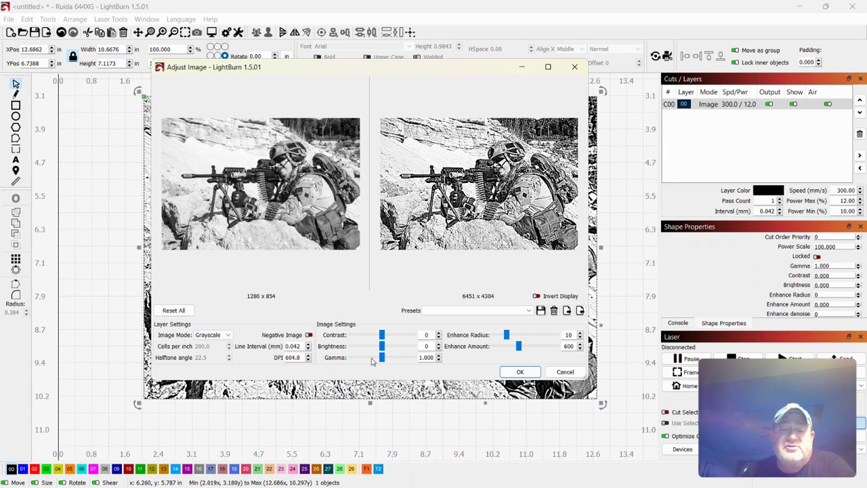
left_click(371, 361)
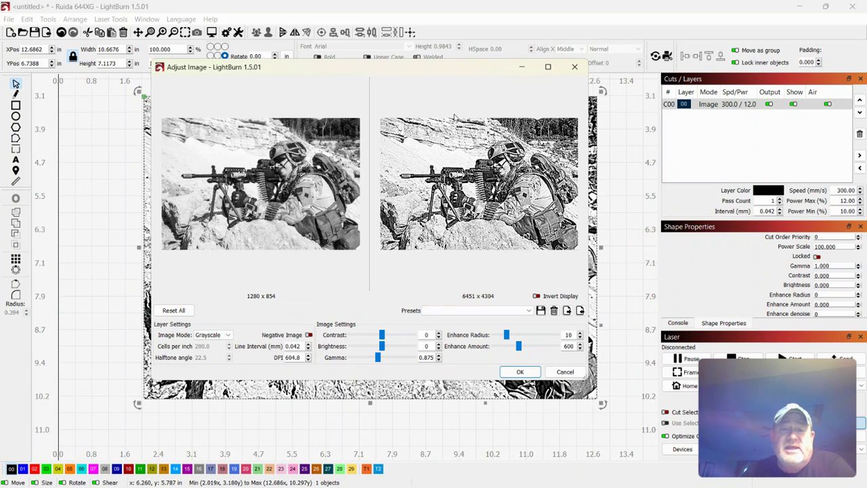
left_click(371, 357)
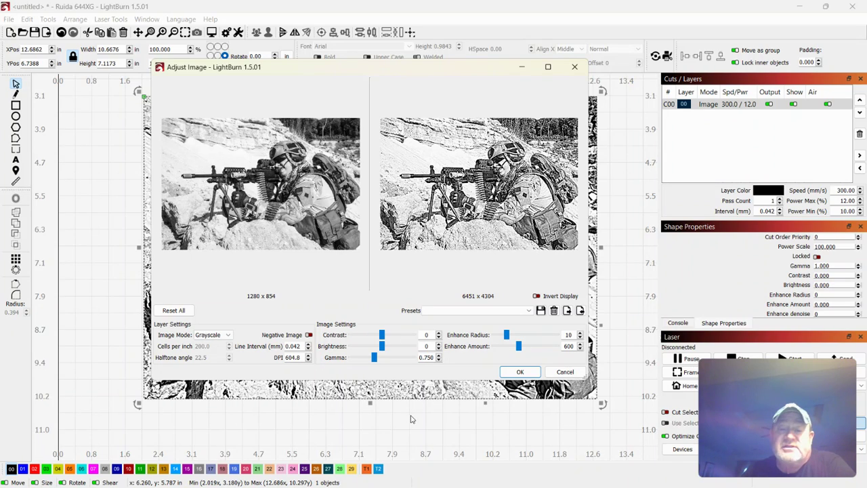
left_click(394, 335)
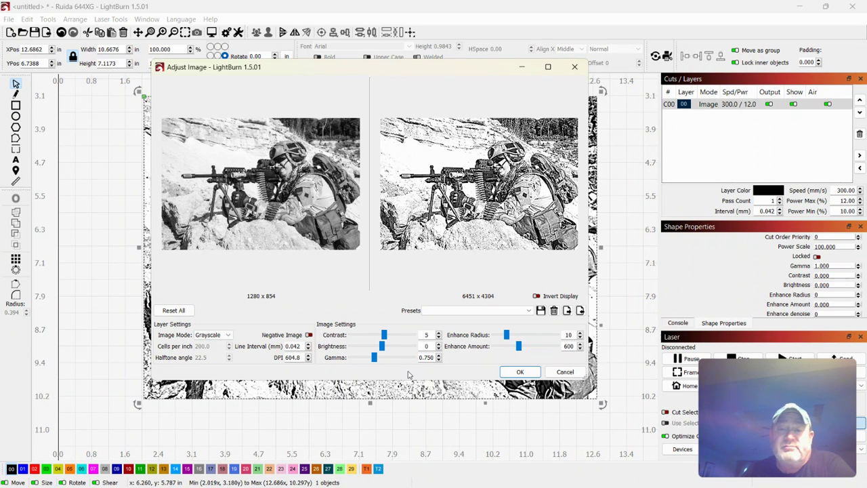
- Apply the image adjustments and check the trace preview without tracing
left_click(520, 372)
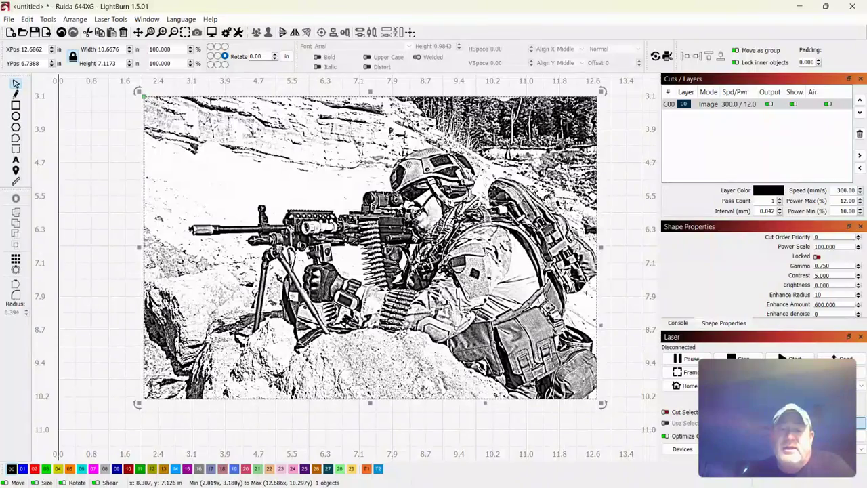
right_click(399, 248)
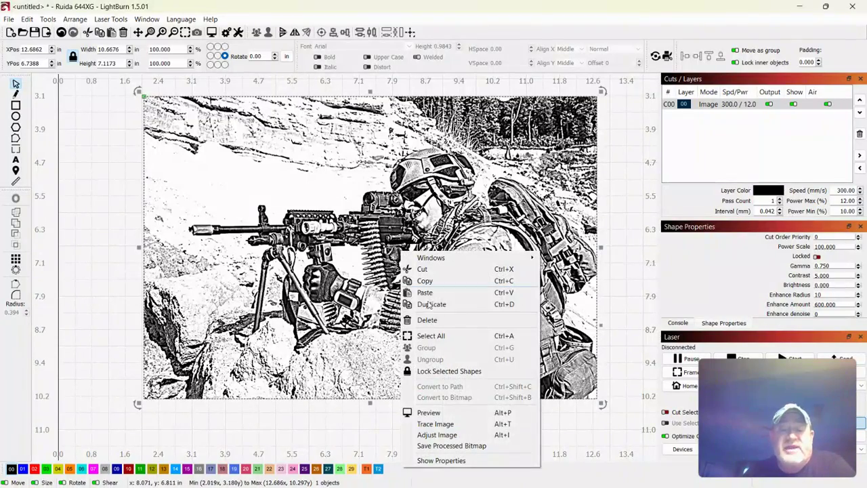
left_click(458, 423)
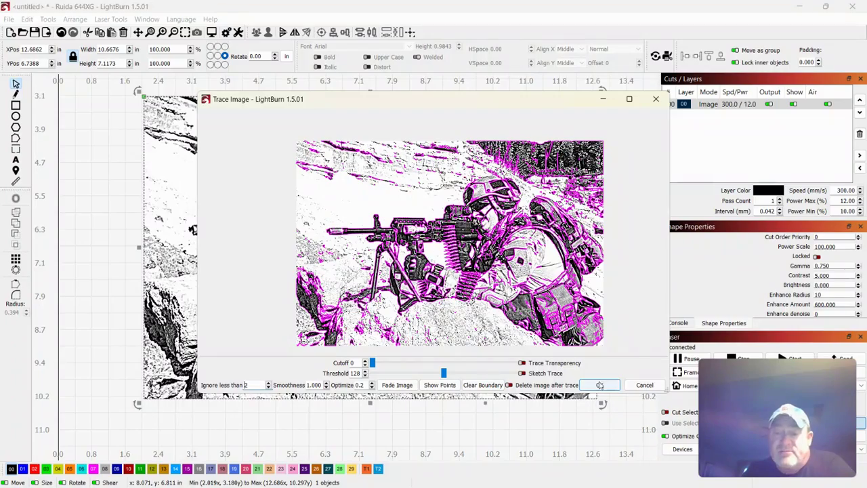
left_click(599, 384)
- Save the processed photo as the 'sold' bitmap on the Desktop, then delete it from the canvas
right_click(315, 285)
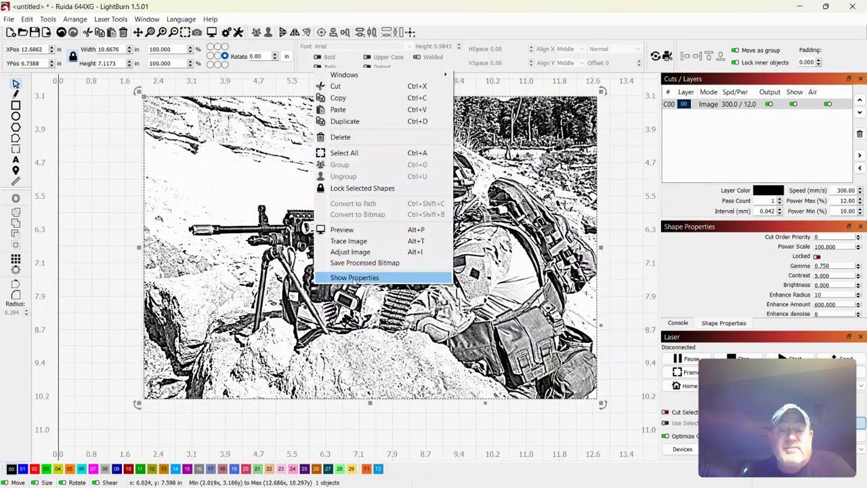
left_click(356, 276)
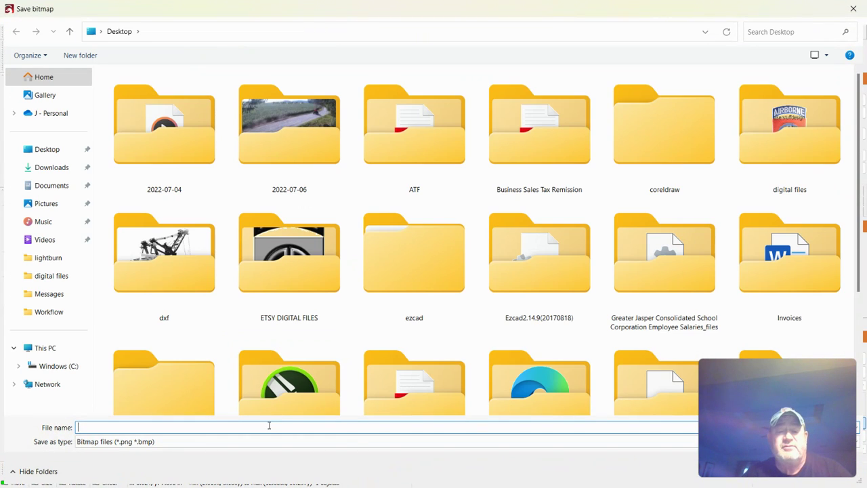
type("d")
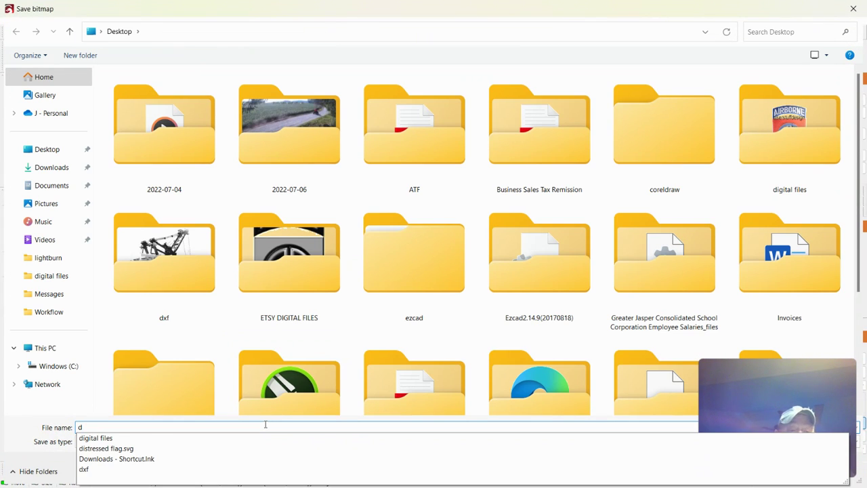
key("BackSpace")
type("sol")
key("Return")
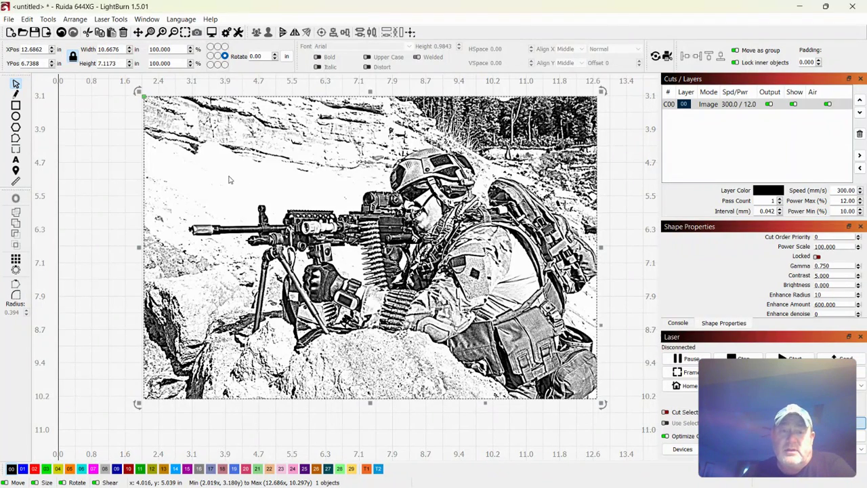
key("Delete")
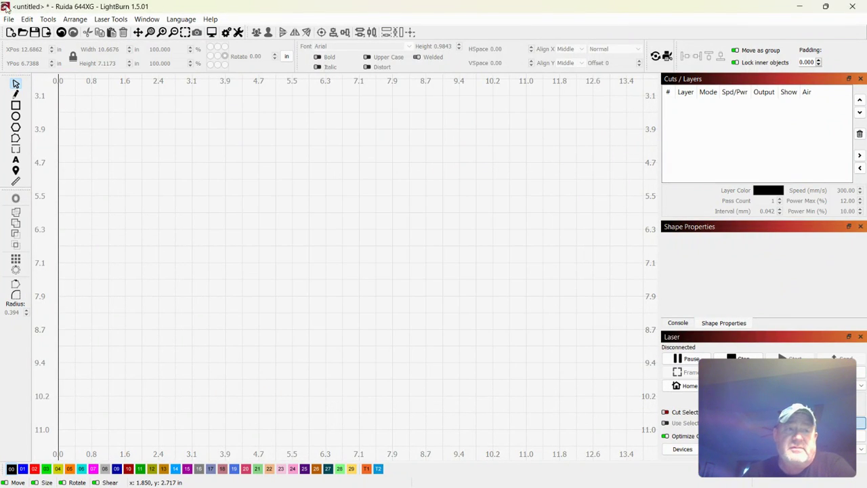
- Import the saved 'sold' bitmap and scale it down to about 6.86 × 4.57 in
left_click(5, 20)
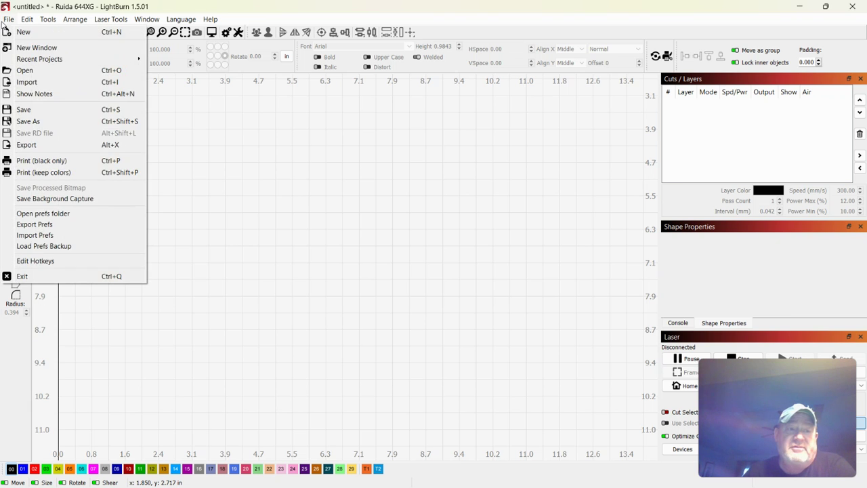
left_click(34, 89)
scroll(143, 155, "down", 5)
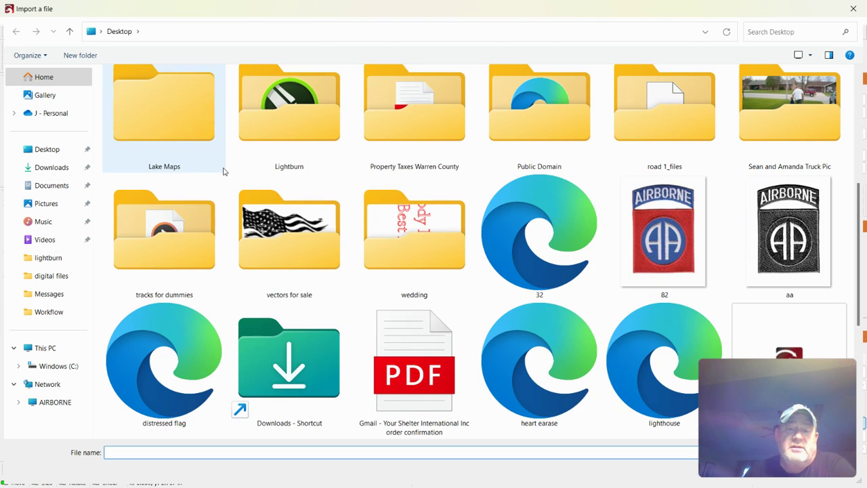
scroll(236, 174, "down", 3)
double_click(417, 269)
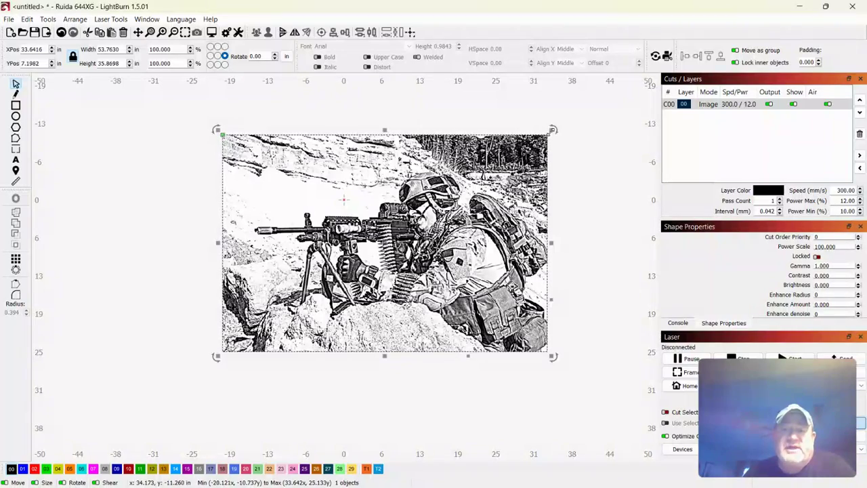
left_click_drag(553, 130, 378, 234)
scroll(393, 212, "up", 2)
scroll(396, 214, "up", 4)
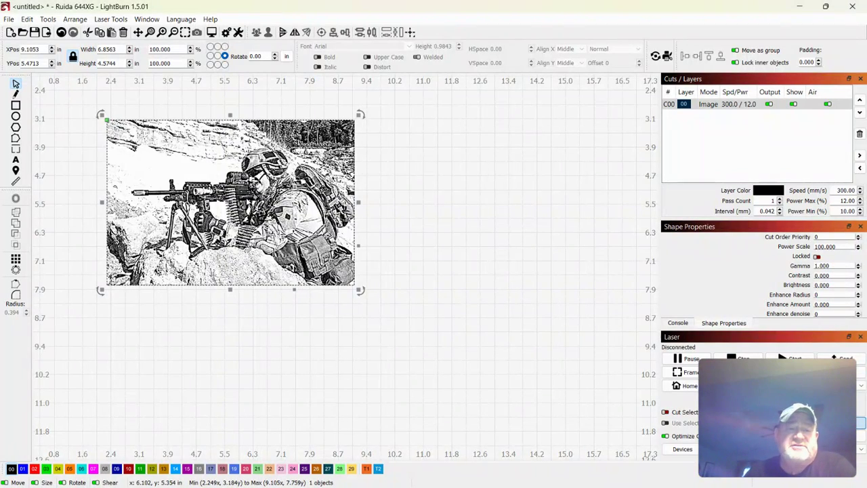
- Trace the imported photo, move the trace aside, and delete the original bitmap
right_click(250, 199)
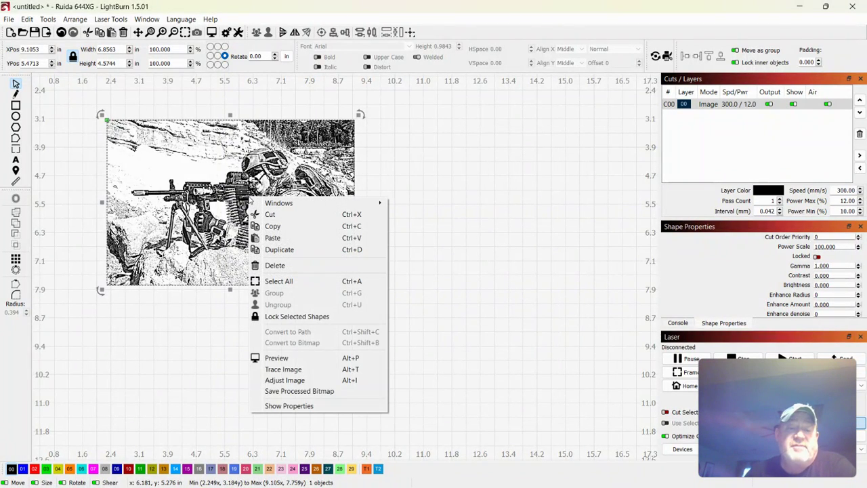
left_click(323, 371)
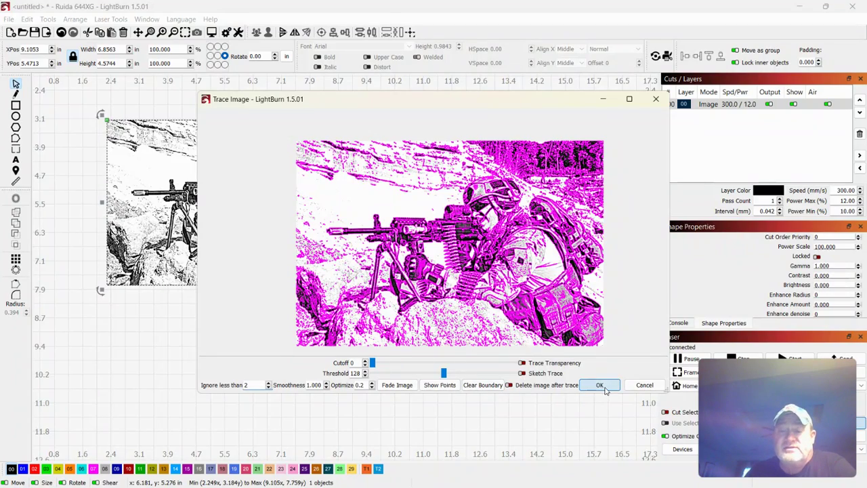
left_click(600, 385)
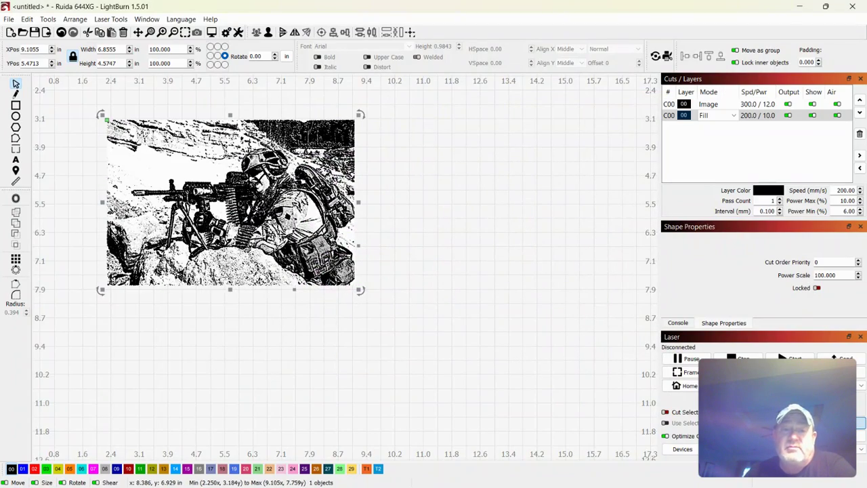
left_click_drag(273, 215, 473, 263)
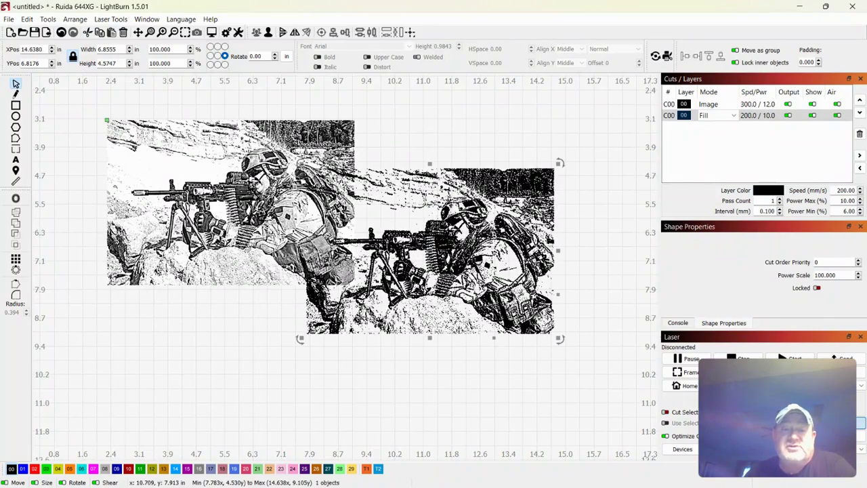
left_click(240, 194)
left_click_drag(240, 195, 217, 200)
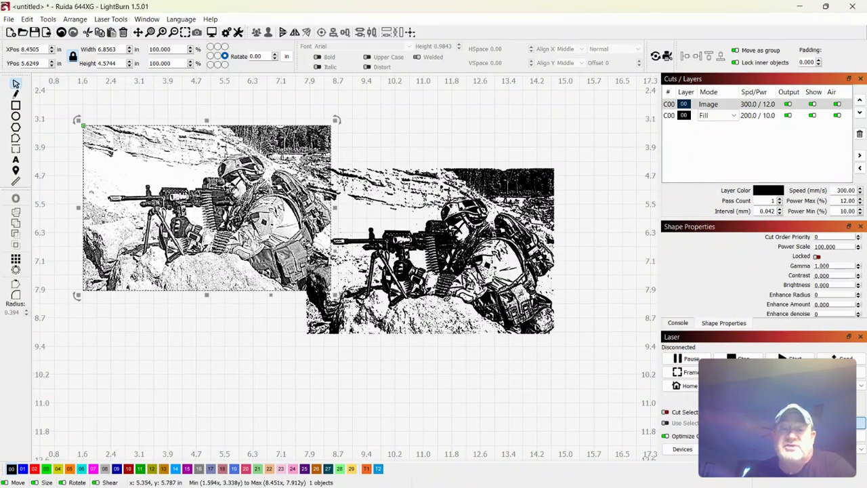
key("Delete")
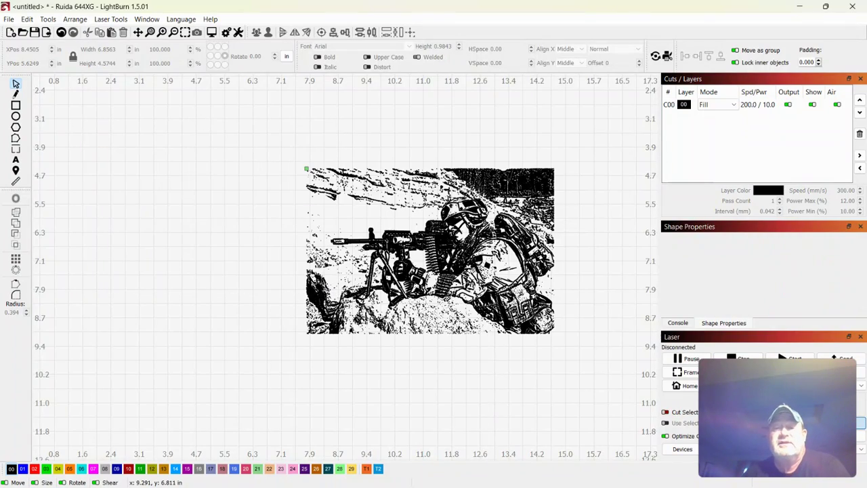
- Ungroup the traced soldier into separate pieces
scroll(539, 281, "up", 5)
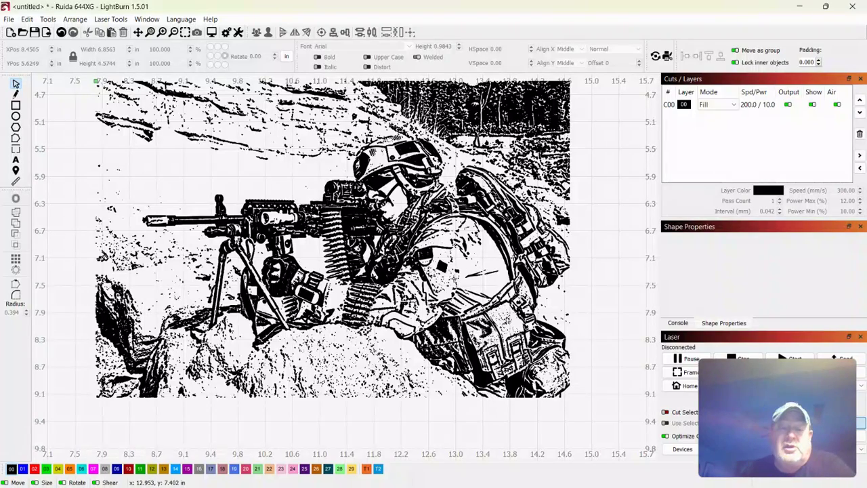
scroll(468, 302, "down", 2)
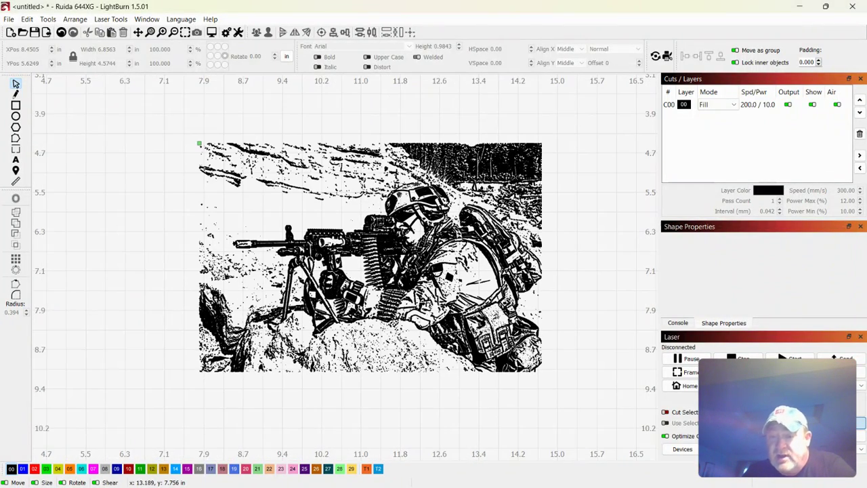
left_click(438, 269)
right_click(436, 270)
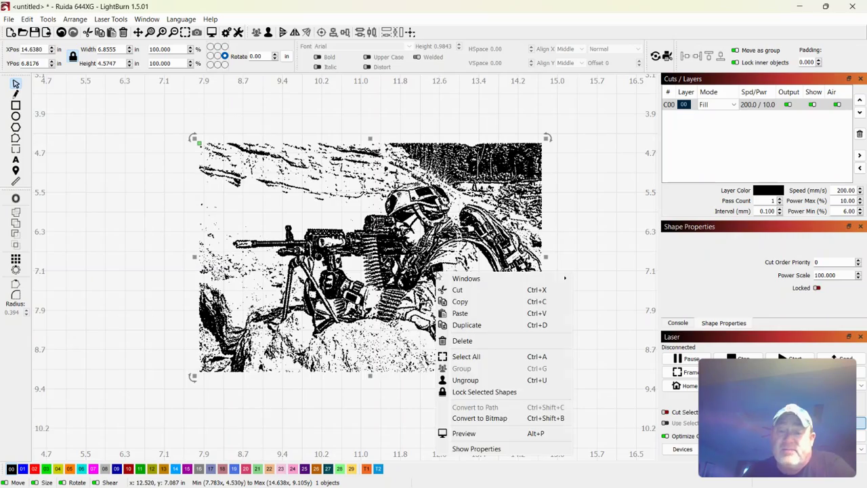
left_click(461, 380)
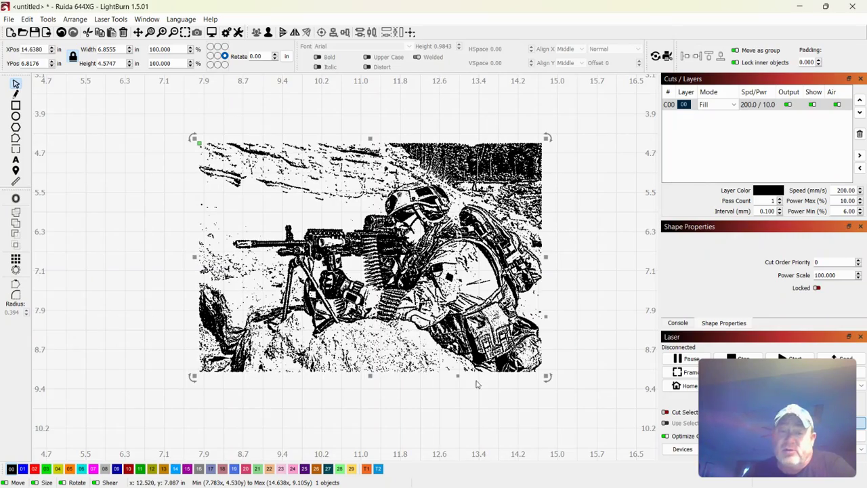
- Delete stray pieces in the upper-left, along the bottom edge and in the lower-left corner
left_click_drag(143, 116, 350, 204)
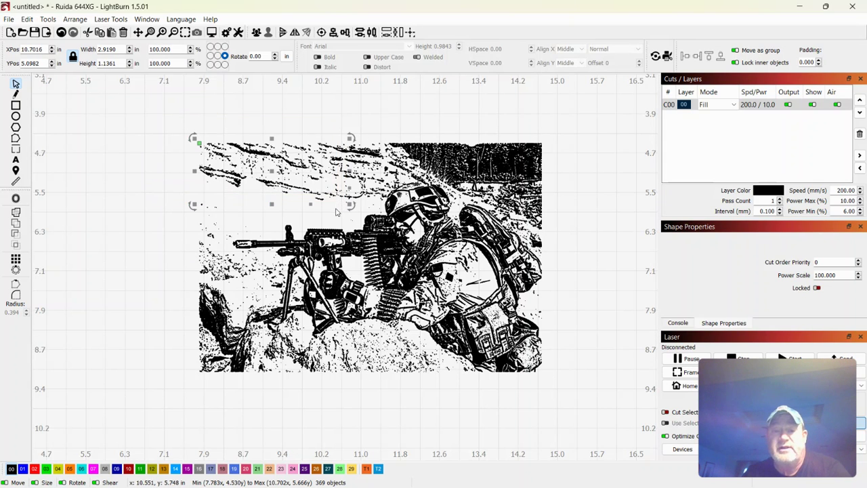
key("Delete")
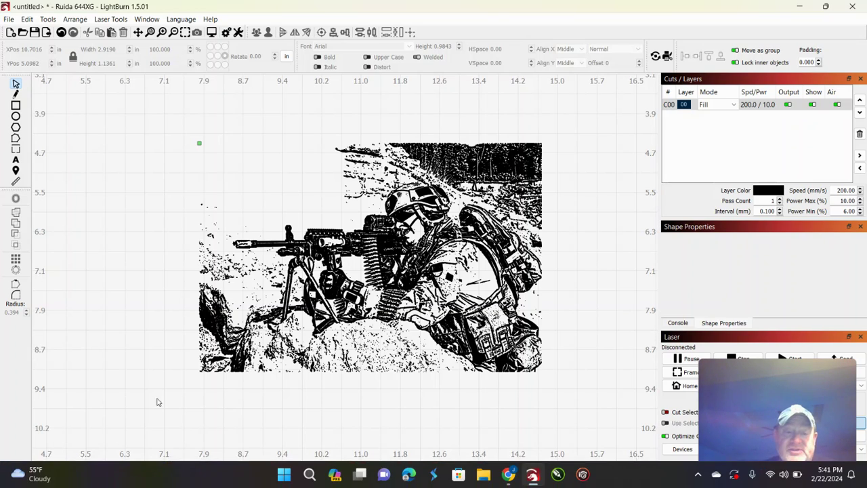
left_click_drag(169, 366, 453, 399)
key("Delete")
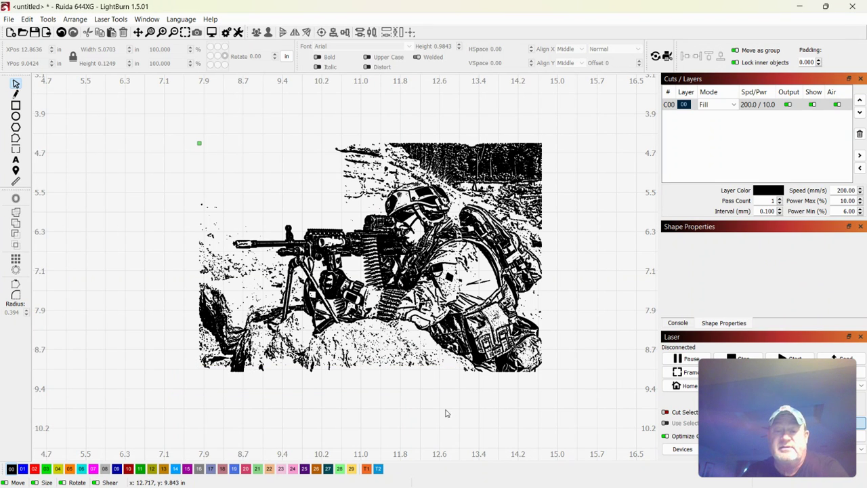
left_click_drag(176, 278, 247, 390)
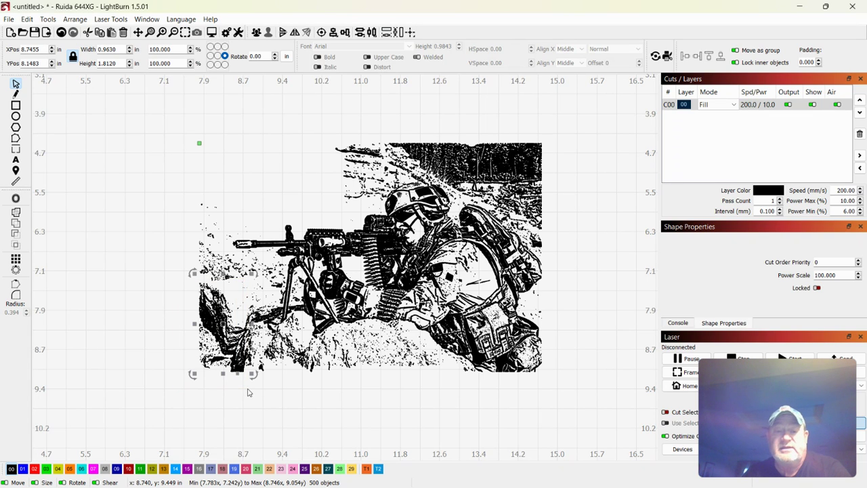
key("Delete")
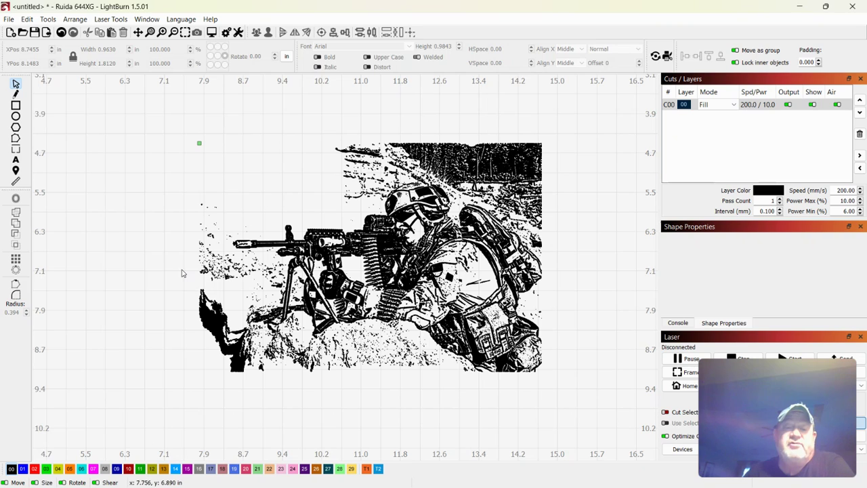
- Remove the lower-left black blob and the specks along the left edge and top strip
left_click(214, 317)
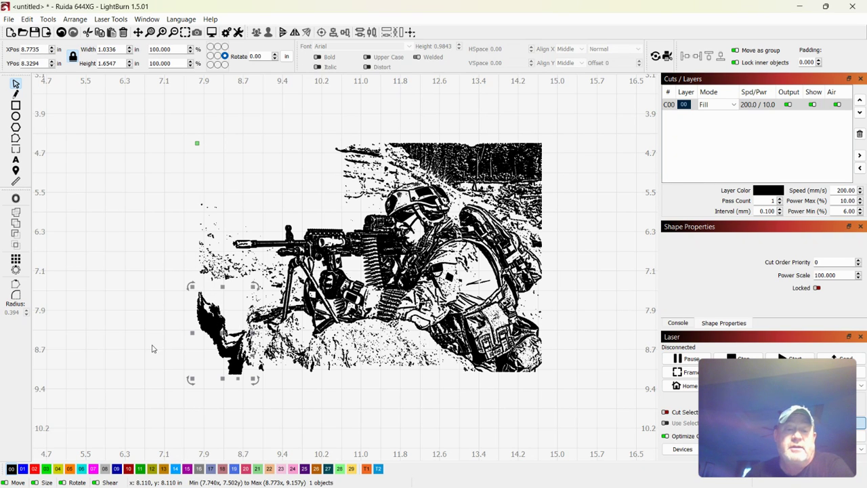
left_click_drag(214, 318, 150, 344)
key("Delete")
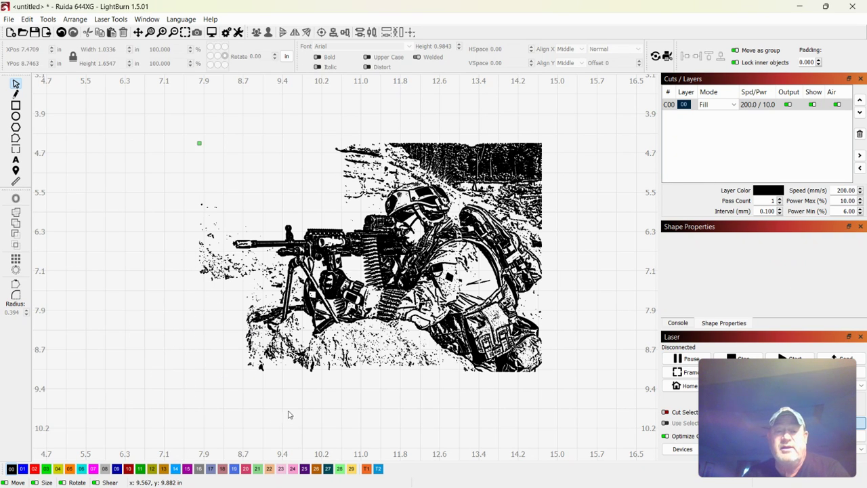
left_click_drag(166, 198, 221, 300)
key("Delete")
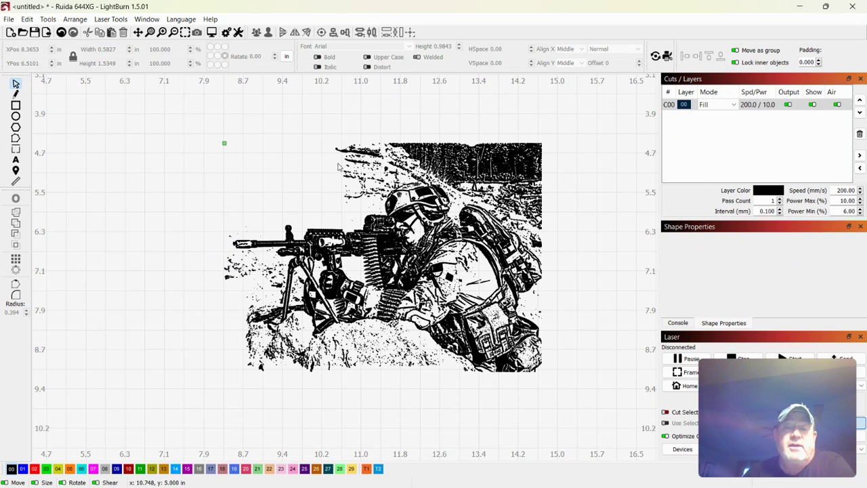
left_click_drag(330, 125, 559, 169)
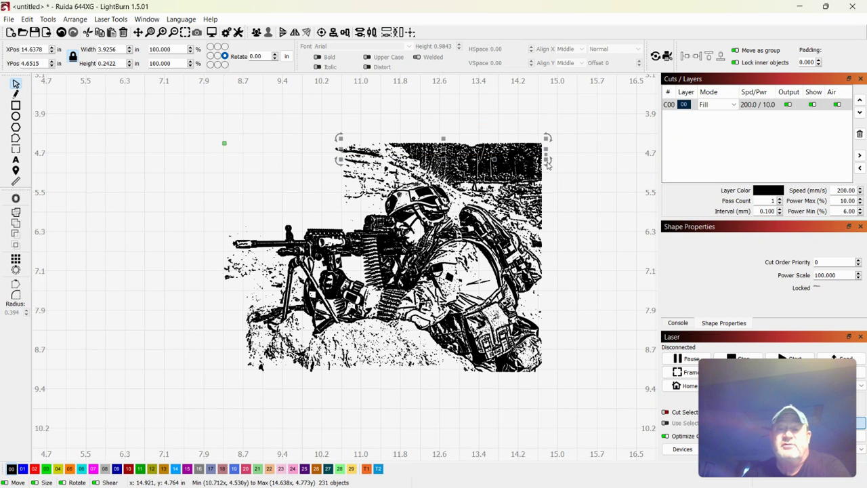
key("Delete")
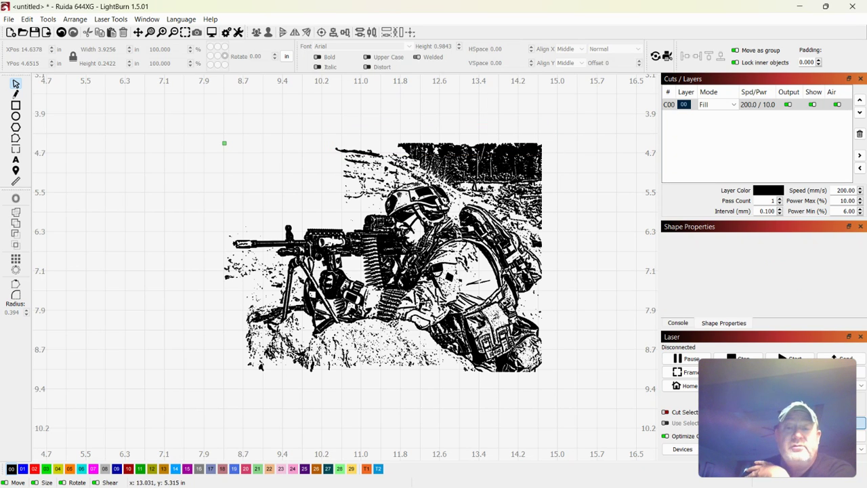
left_click(470, 168)
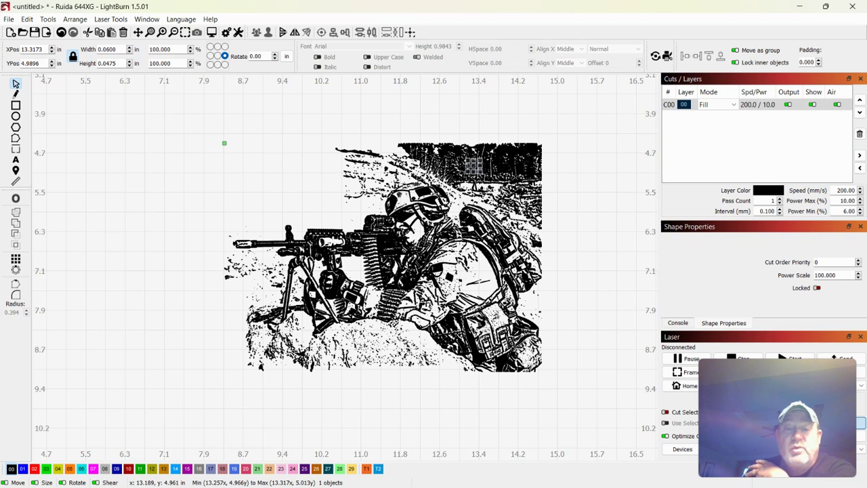
scroll(421, 278, "up", 2)
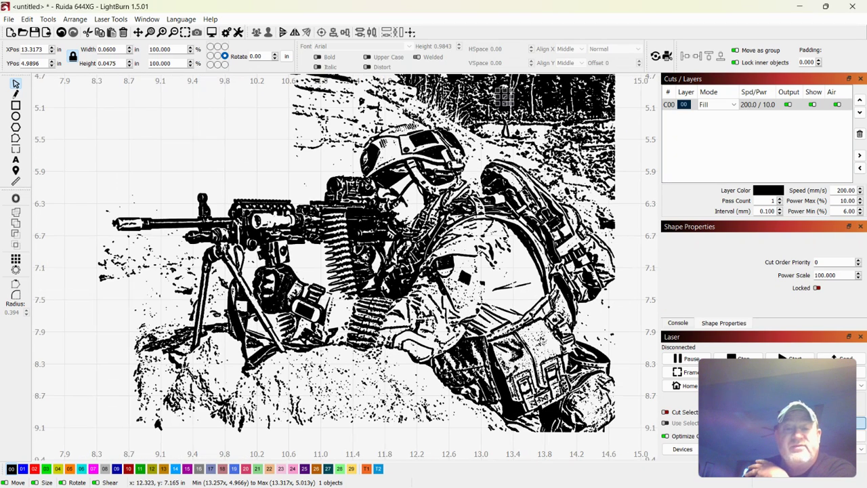
- Preview the cleaned trace full screen, then close the preview
left_click(212, 32)
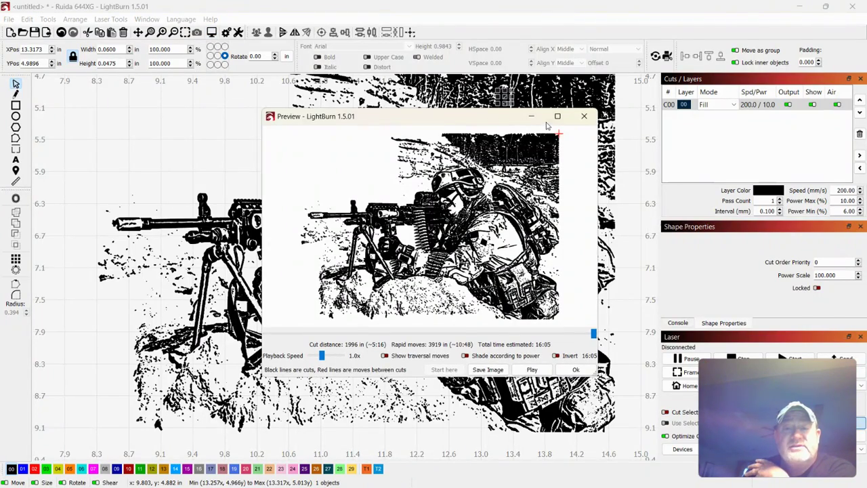
left_click(558, 117)
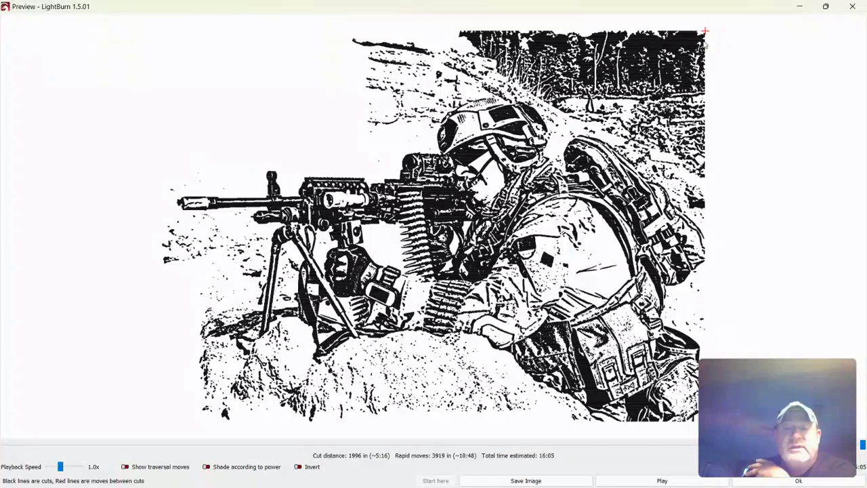
left_click(853, 6)
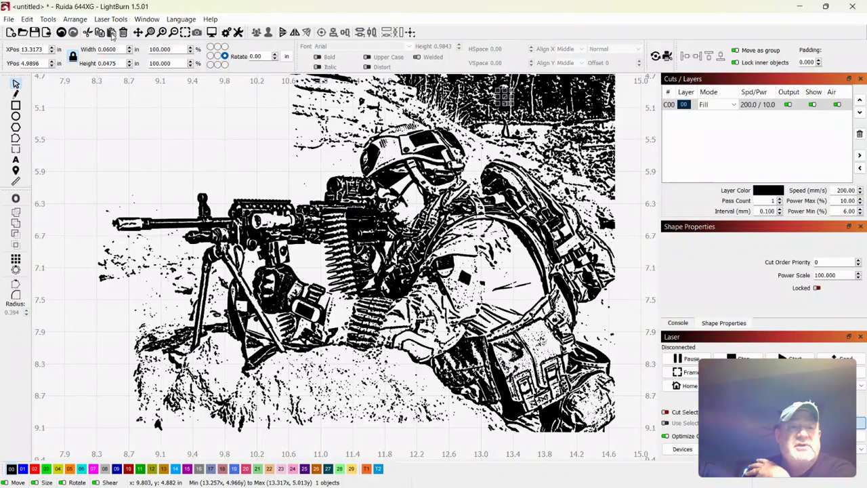
- Switch the canvas to Filled / Smooth display and pull a small stray piece out of the image
left_click(148, 22)
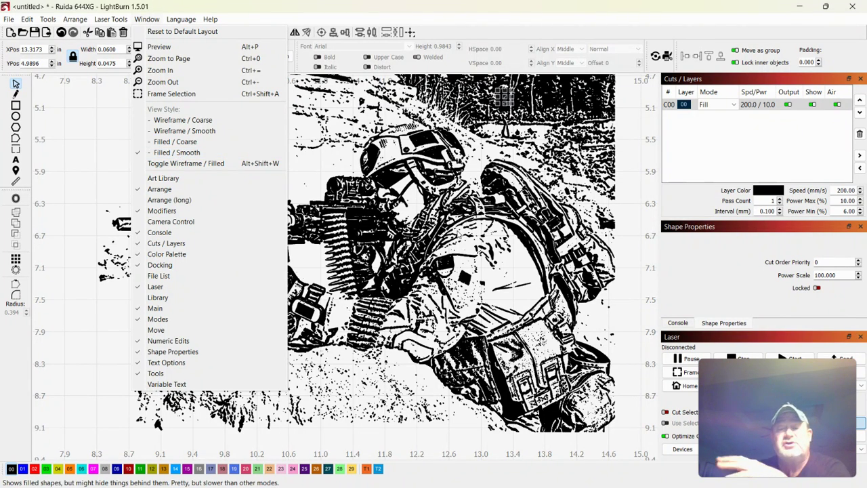
left_click(176, 153)
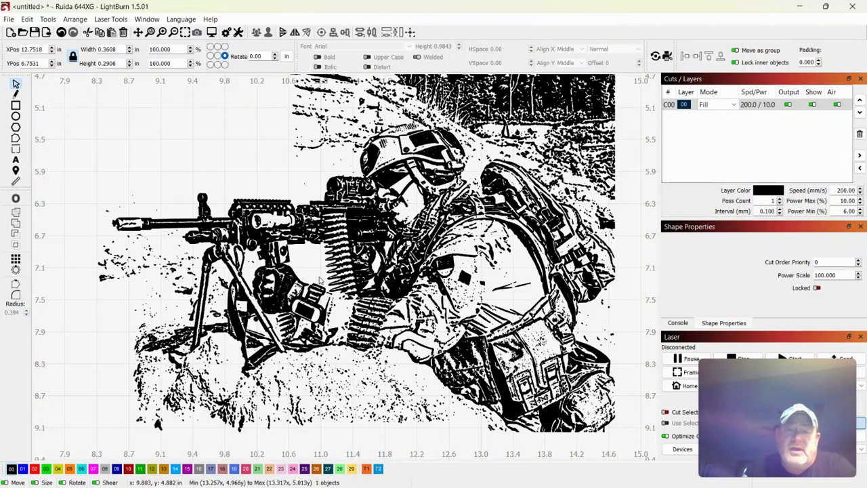
scroll(316, 261, "down", 2)
left_click_drag(319, 254, 386, 235)
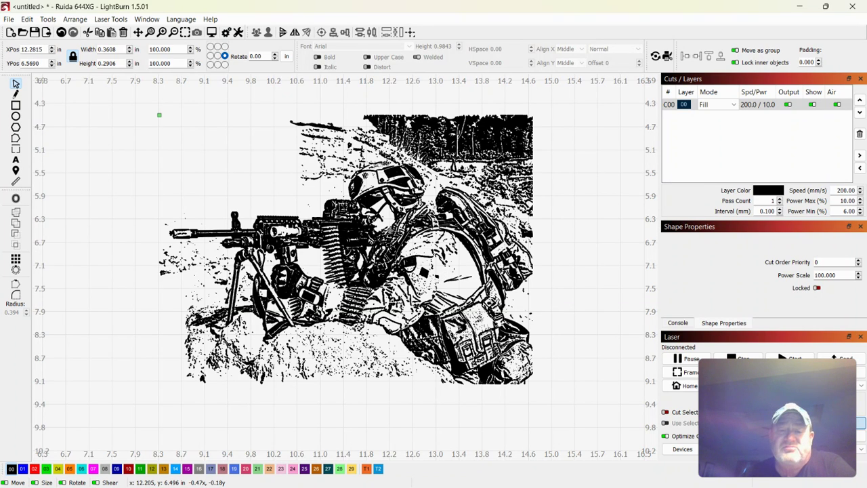